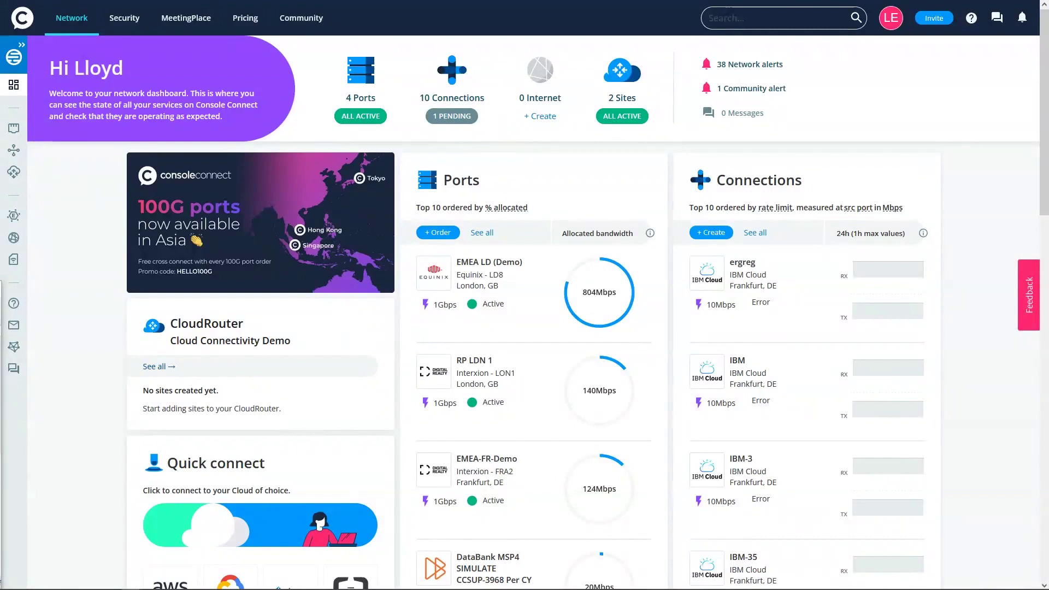
Add a new Amazon Web Services cloud site to the Cloud Connectivity Demo CloudRouter.
{"action": "left_click", "coordinate": [22, 46]}
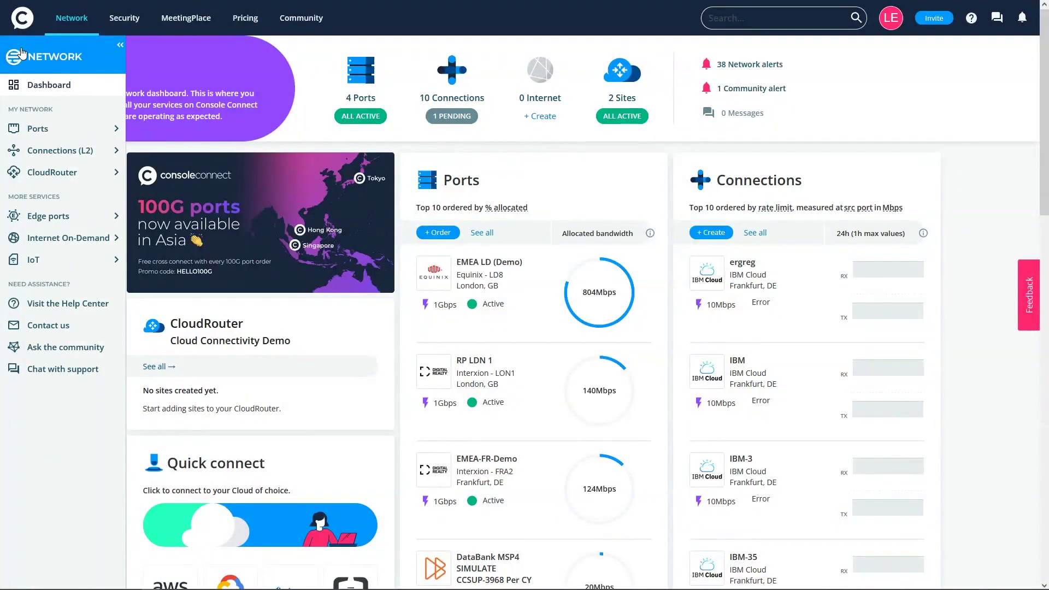
{"action": "left_click", "coordinate": [54, 172]}
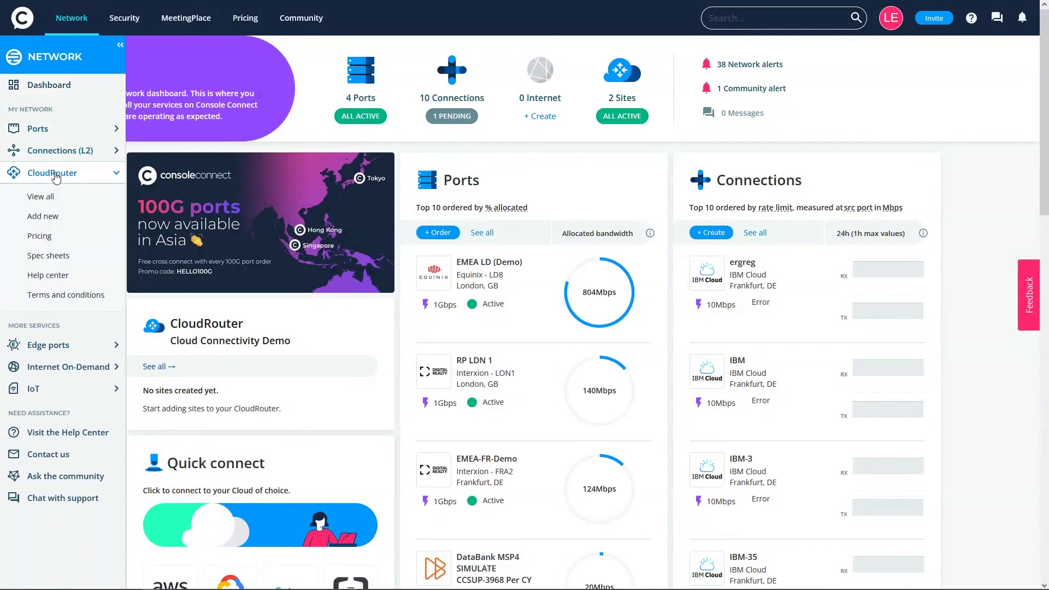
{"action": "left_click", "coordinate": [54, 197]}
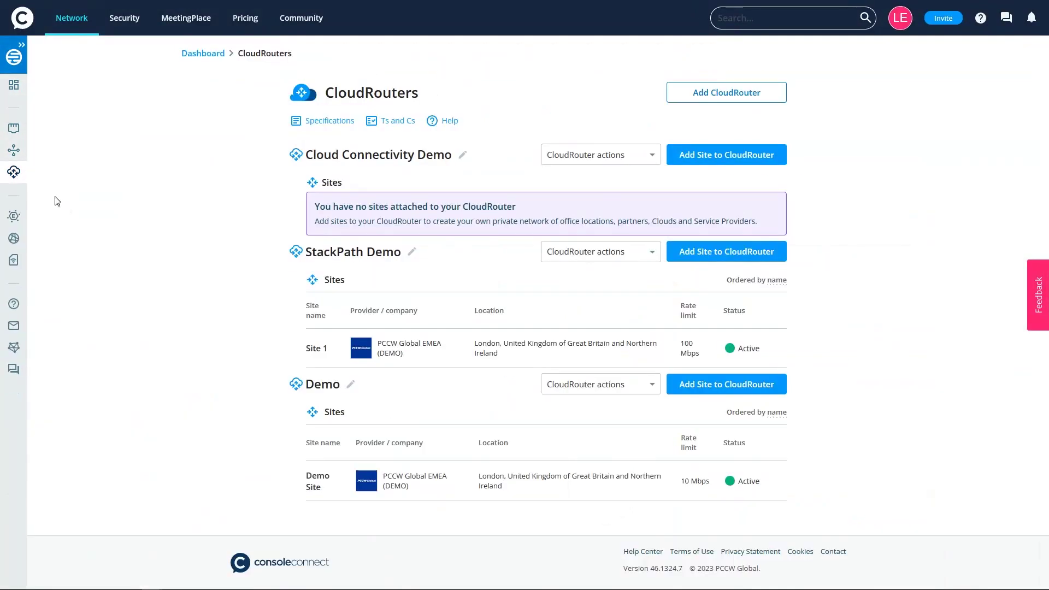
{"action": "left_click", "coordinate": [729, 156]}
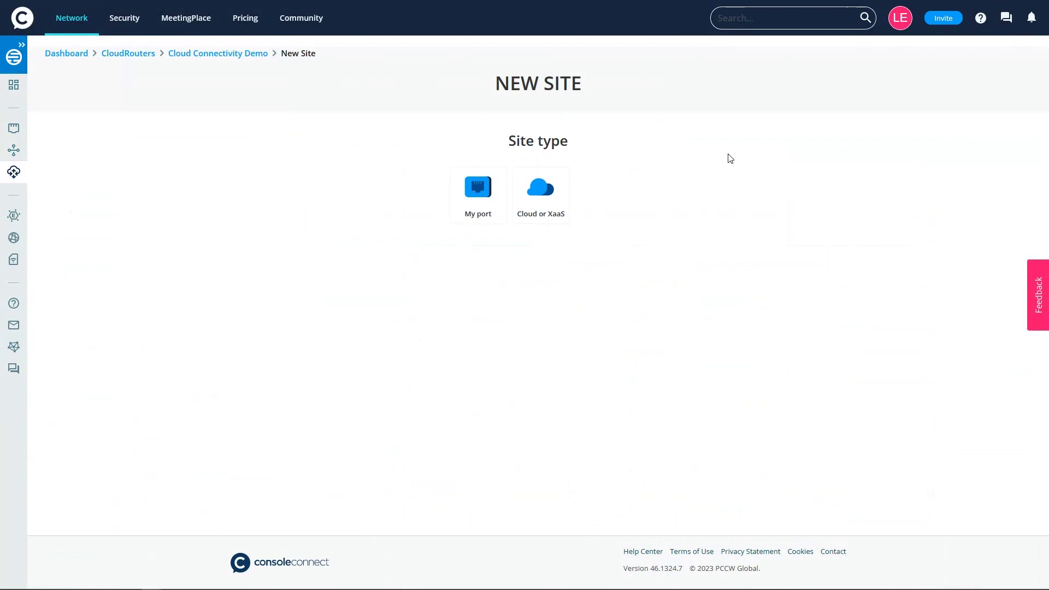
{"action": "left_click", "coordinate": [547, 202]}
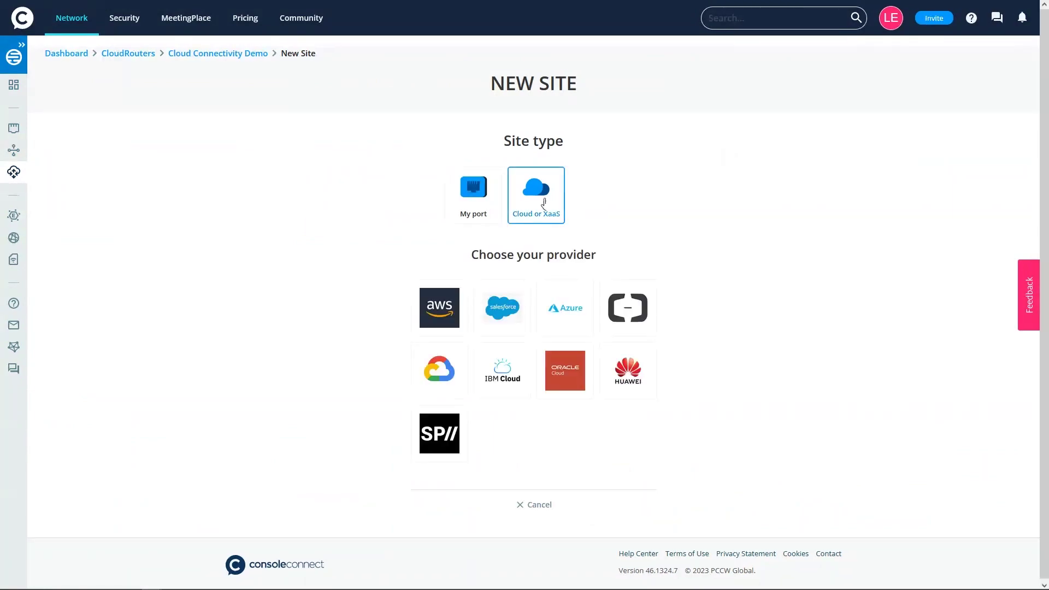
{"action": "left_click", "coordinate": [445, 314]}
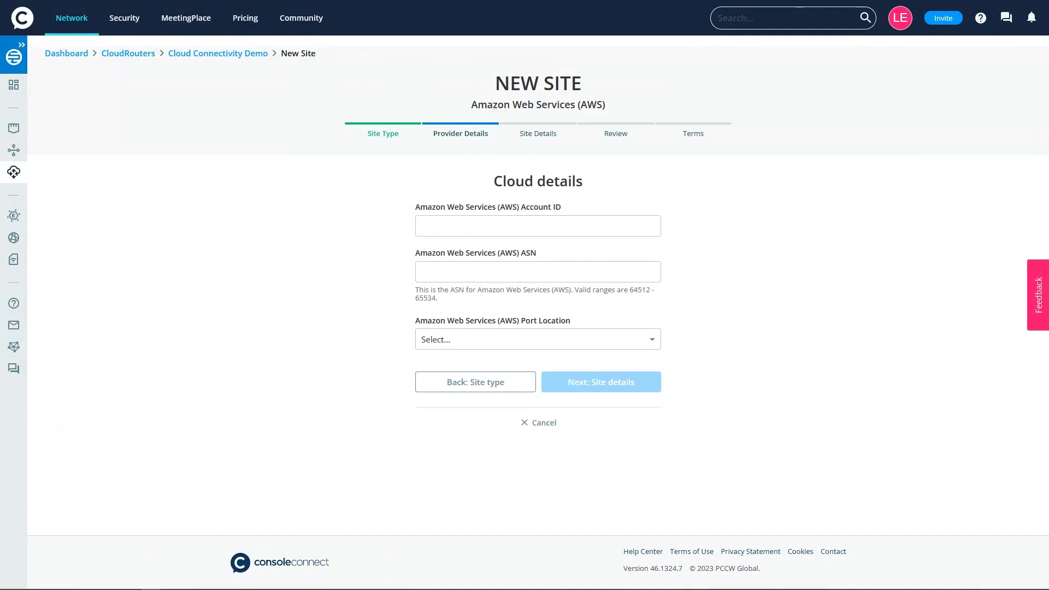
Copy the AWS account ID from the AWS console's account menu.
{"action": "left_click", "coordinate": [225, 12]}
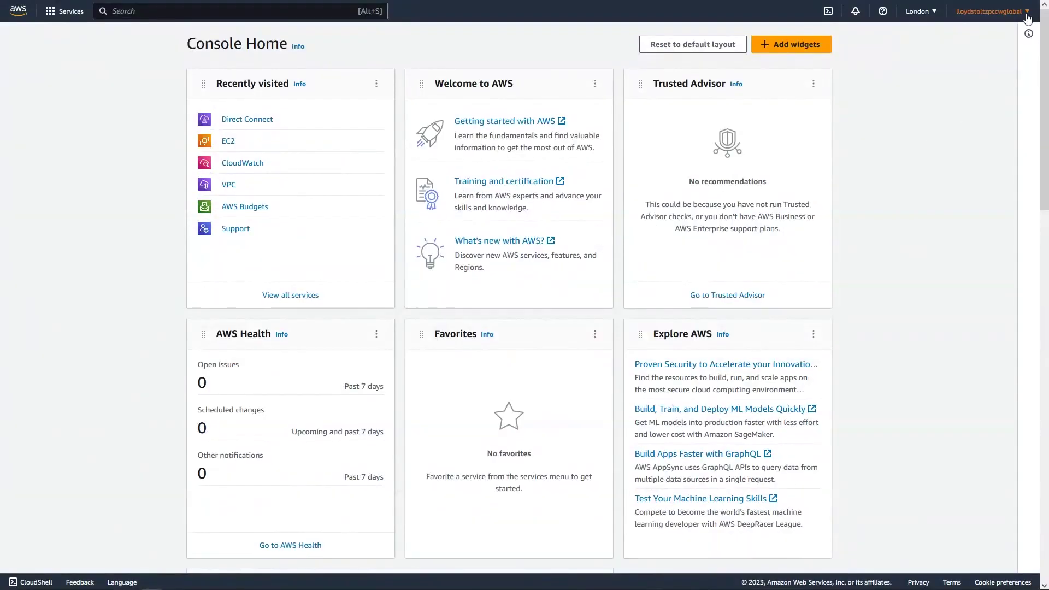
{"action": "left_click", "coordinate": [1027, 15]}
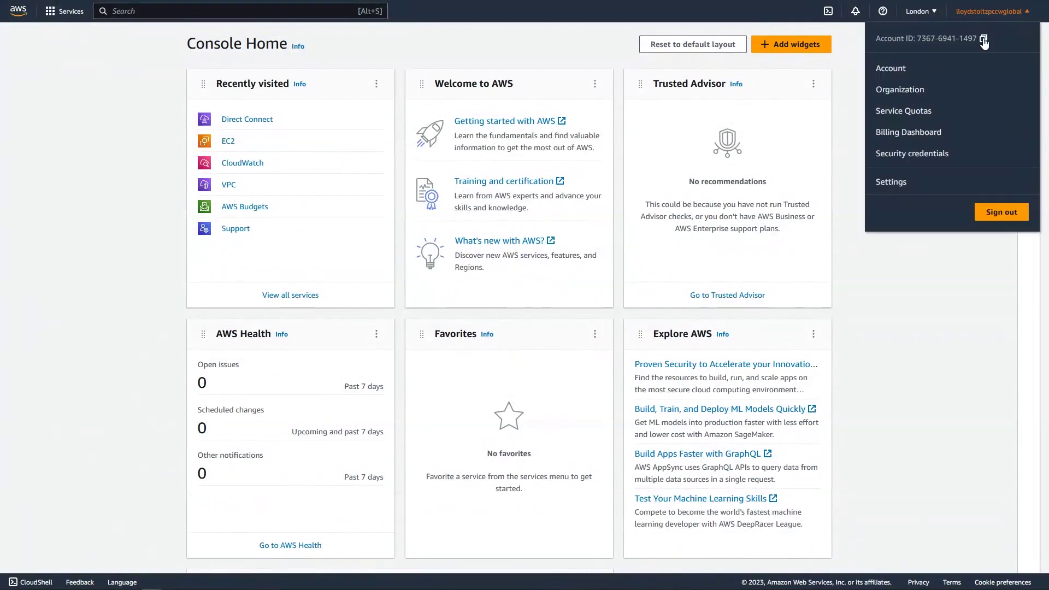
{"action": "left_click", "coordinate": [906, 251]}
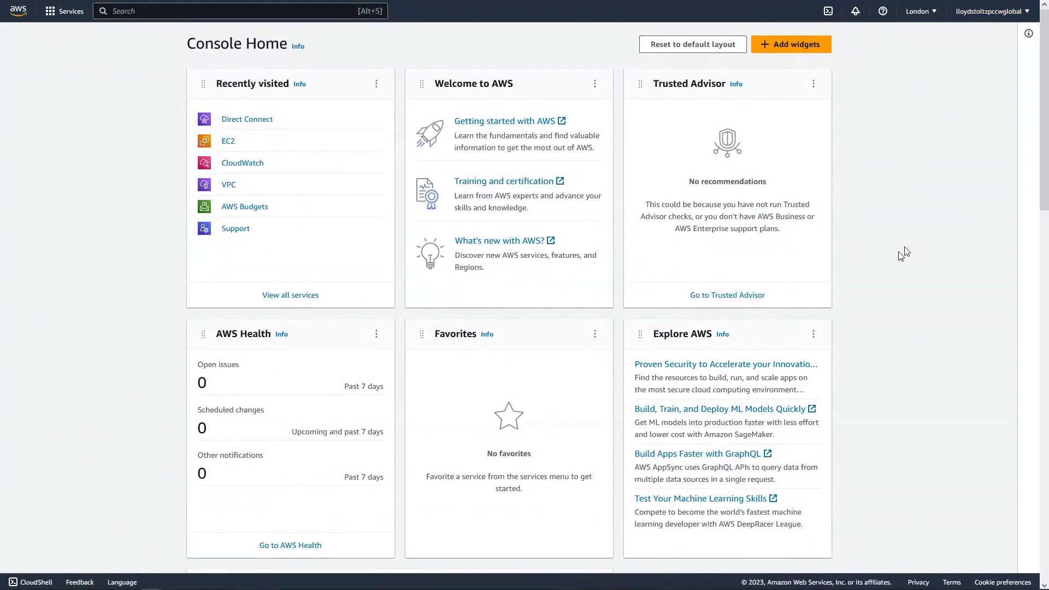
Enter the pasted AWS account ID, ASN 65500 and the London (eu-west-2) Telehouse East port.
{"action": "left_click", "coordinate": [88, 12]}
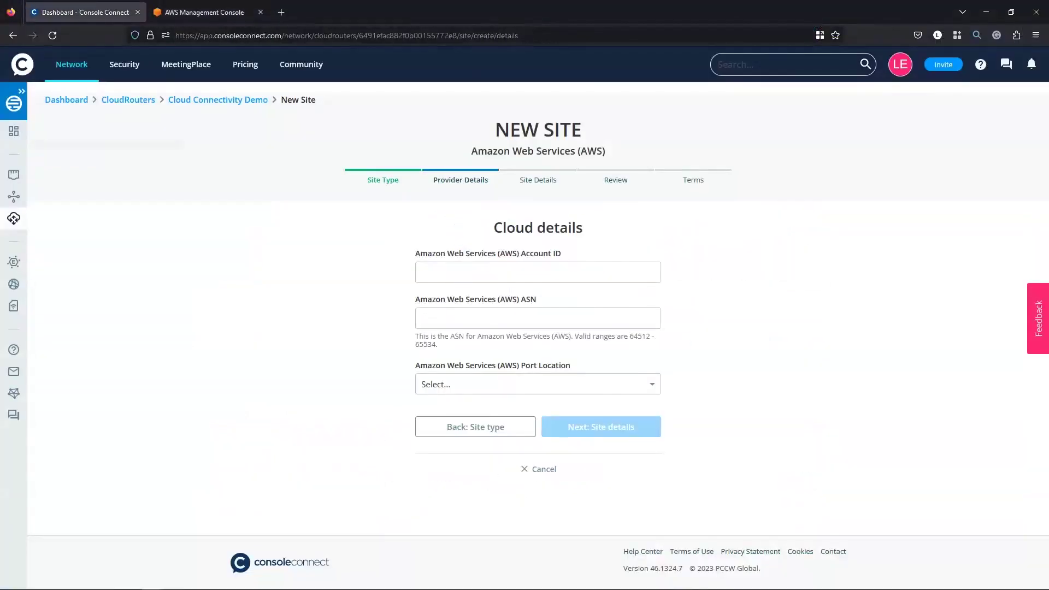
{"action": "left_click", "coordinate": [631, 227]}
{"action": "key", "text": "ctrl+v"}
{"action": "left_click", "coordinate": [620, 271]}
{"action": "type", "text": "65500"}
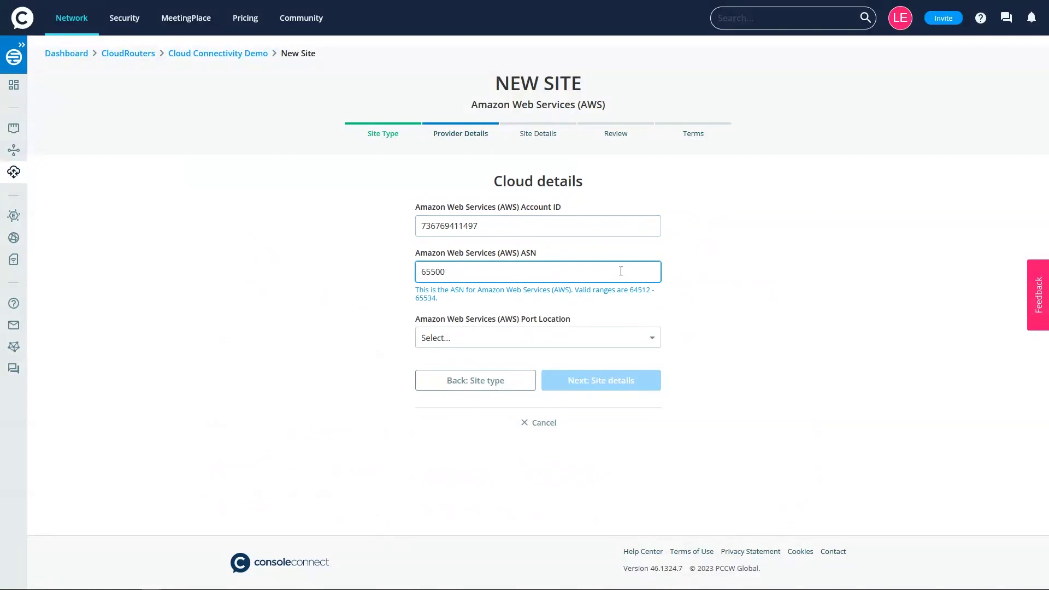
{"action": "left_click", "coordinate": [641, 338]}
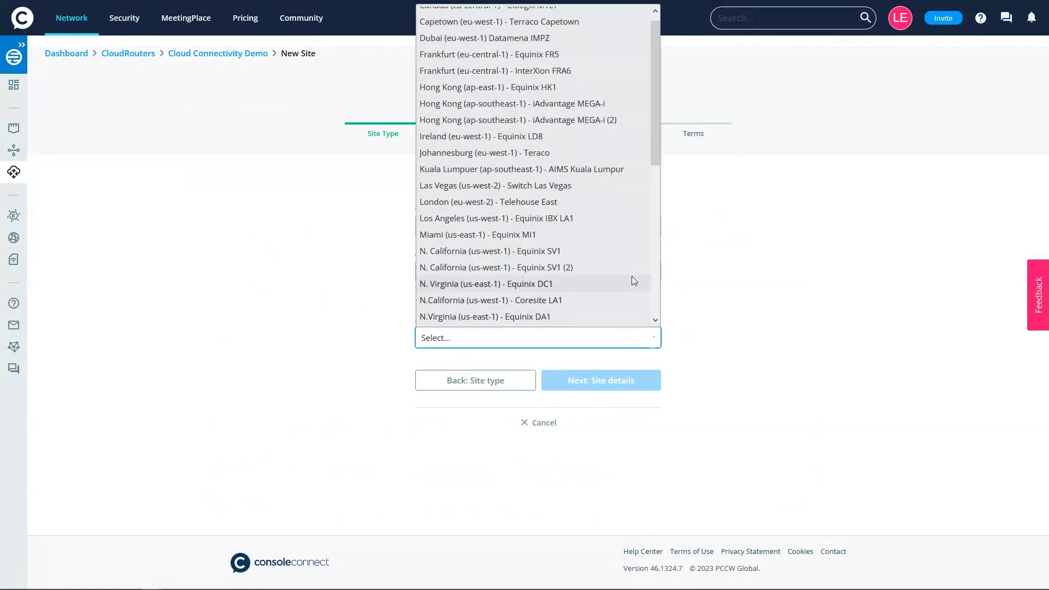
{"action": "left_click", "coordinate": [625, 199]}
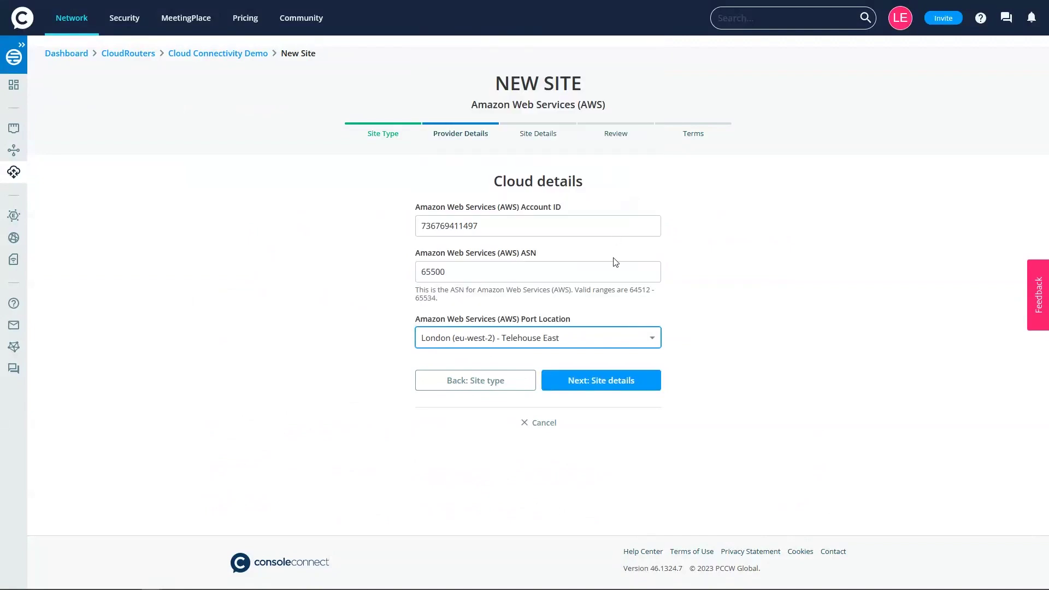
{"action": "left_click", "coordinate": [605, 382]}
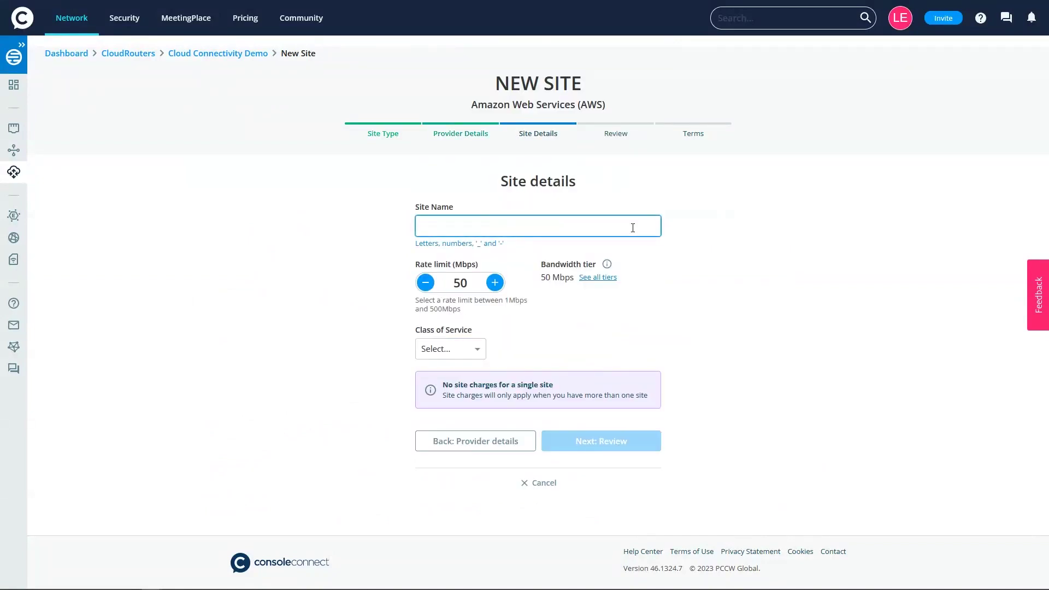
Name the site AWS_CloudRouter_Site with Silver class of service and proceed to review.
{"action": "type", "text": "AWS_CloudRouter_Site"}
{"action": "left_click", "coordinate": [470, 350]}
{"action": "left_click", "coordinate": [466, 387]}
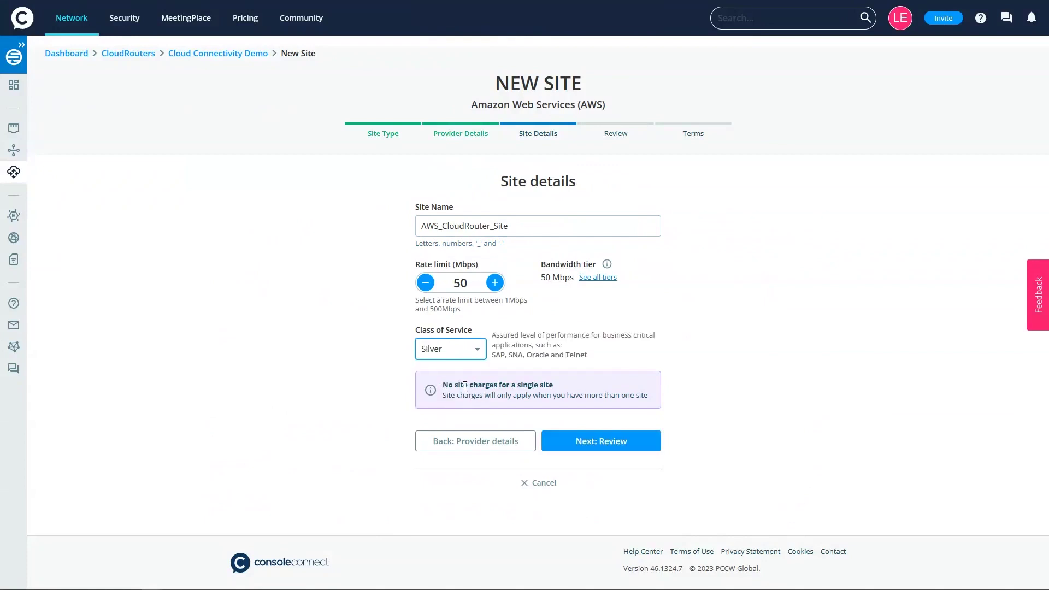
{"action": "left_click", "coordinate": [601, 444]}
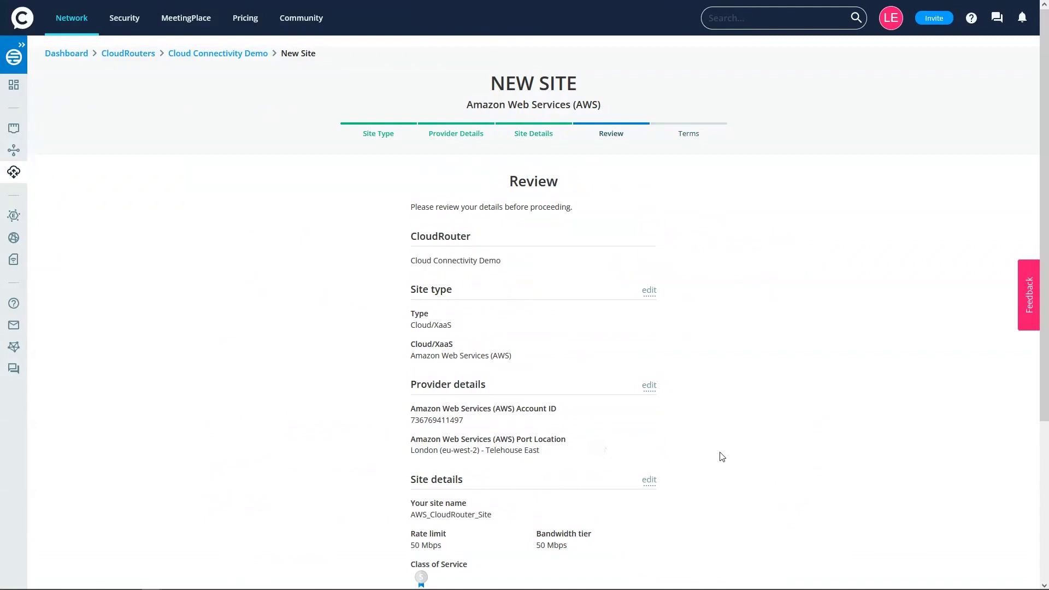
Accept the Terms of Use, CloudRouter terms and ordering terms, then create AWS_CloudRouter_Site.
{"action": "scroll", "coordinate": [721, 456], "scroll_direction": "down", "scroll_amount": 5}
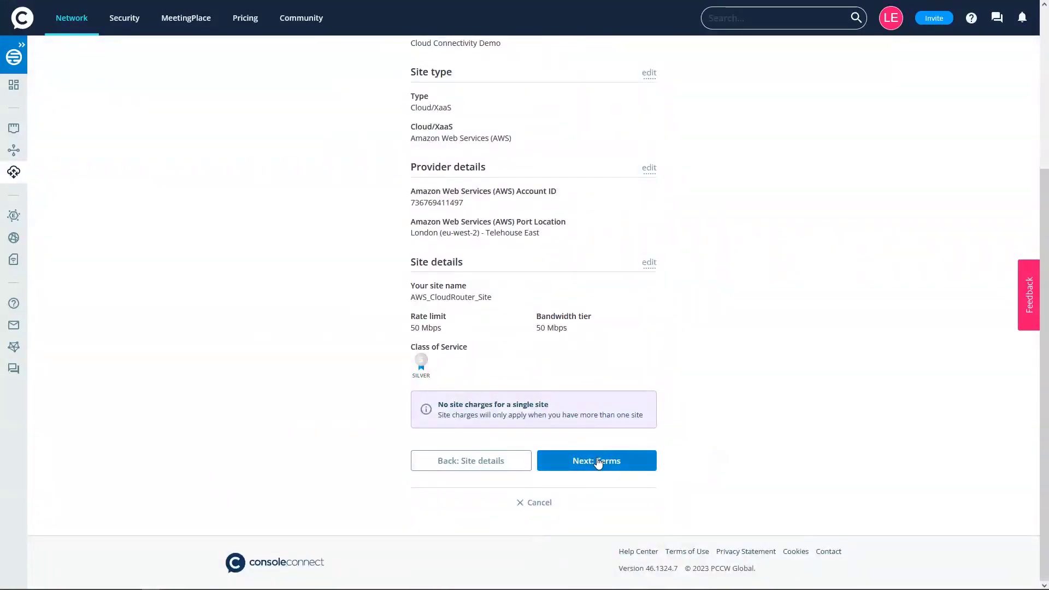
{"action": "left_click", "coordinate": [598, 462]}
{"action": "scroll", "coordinate": [696, 384], "scroll_direction": "up", "scroll_amount": 2}
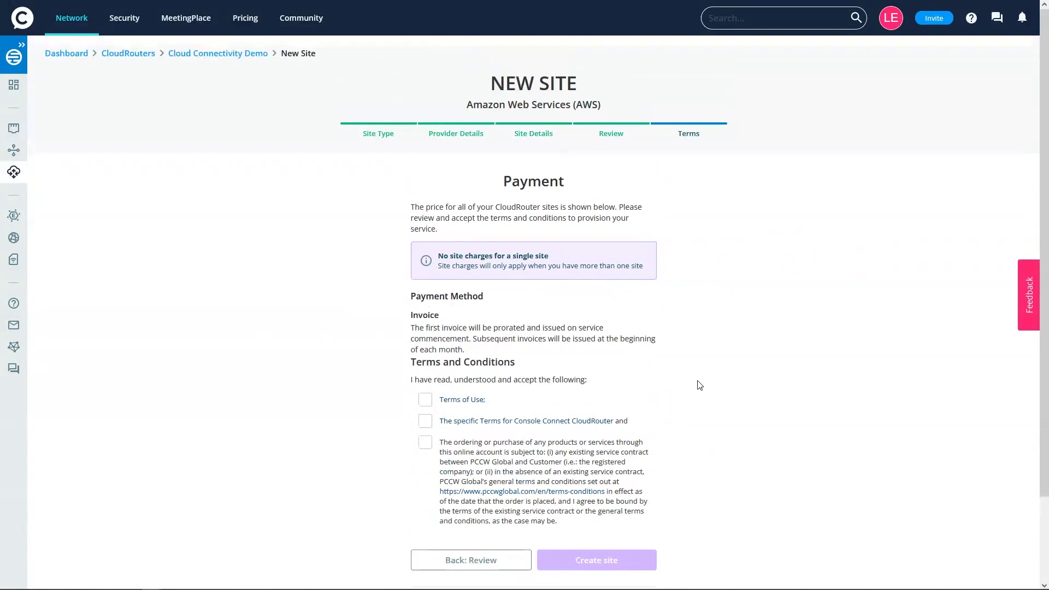
{"action": "left_click", "coordinate": [425, 400]}
{"action": "left_click", "coordinate": [425, 420]}
{"action": "left_click", "coordinate": [425, 442]}
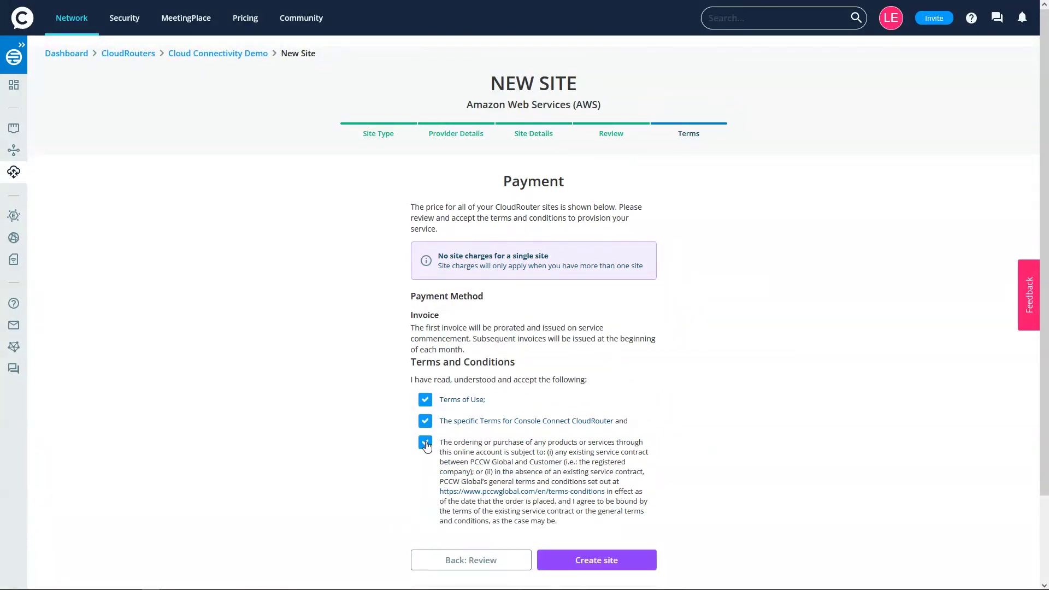
{"action": "left_click", "coordinate": [594, 567]}
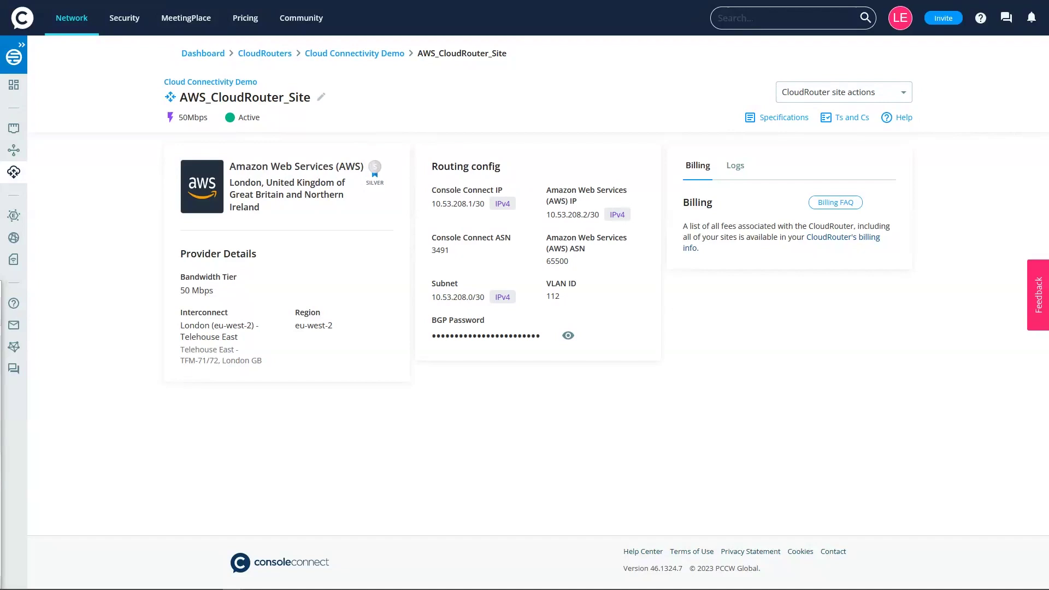
Unmask the BGP Password field on the AWS_CloudRouter_Site page.
{"action": "left_click", "coordinate": [568, 335]}
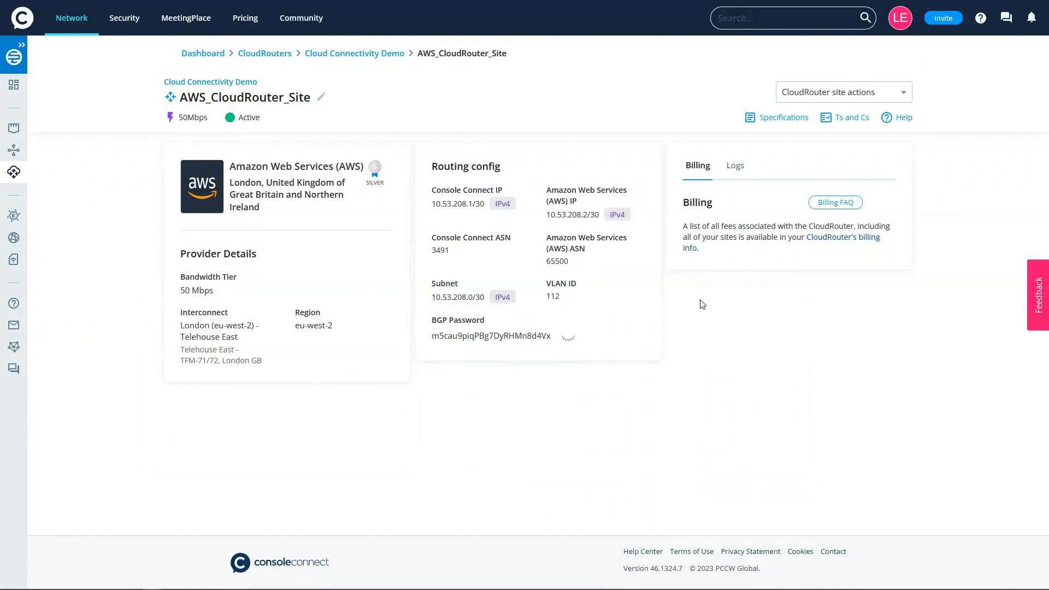
Accept and confirm the AWS_CloudRouter_Site hosted connection in AWS Direct Connect.
{"action": "left_click", "coordinate": [229, 8]}
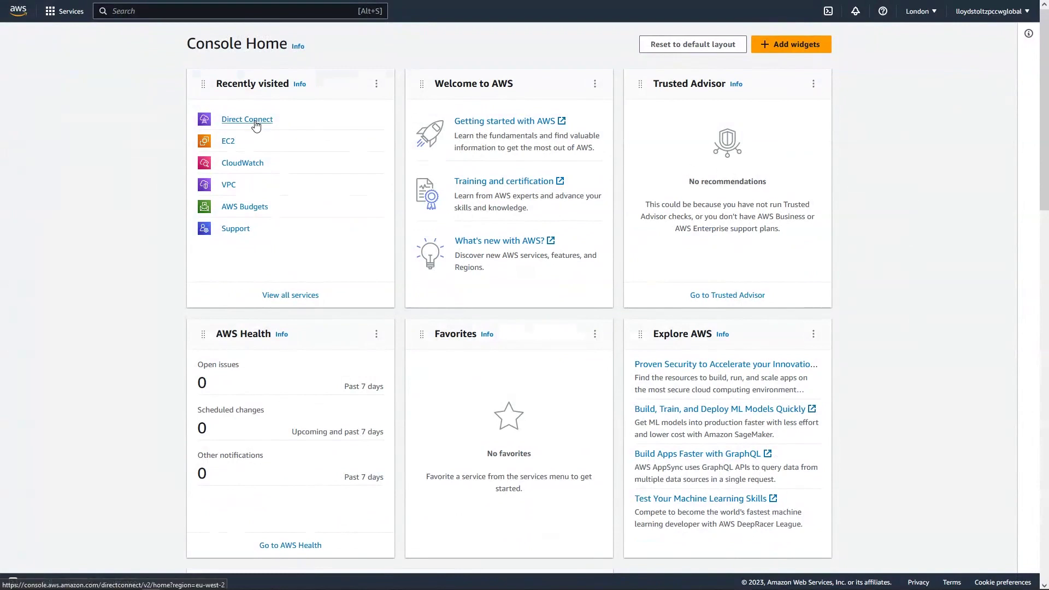
{"action": "left_click", "coordinate": [260, 125]}
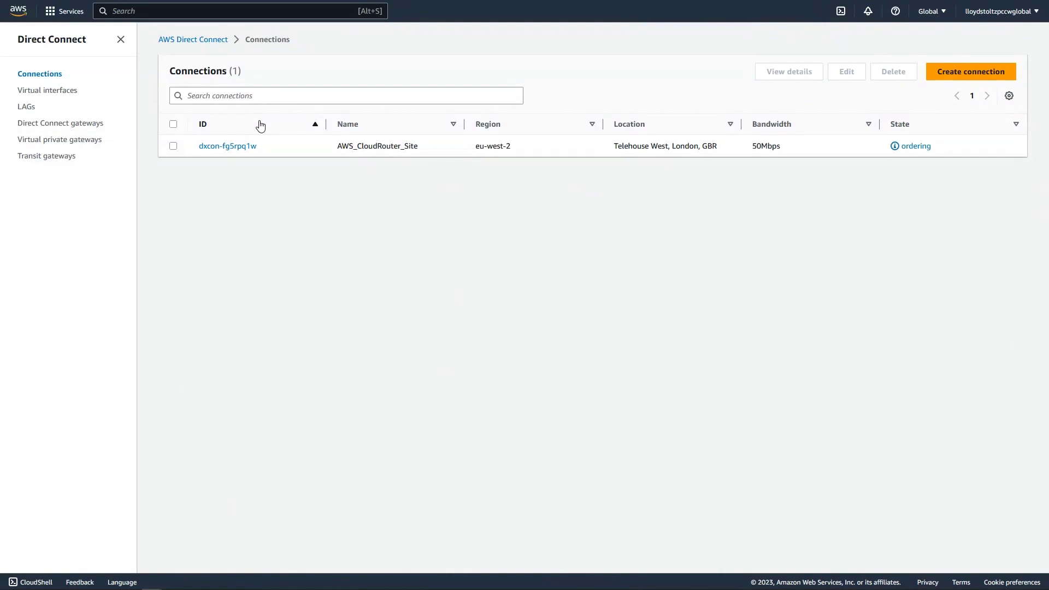
{"action": "left_click", "coordinate": [235, 146]}
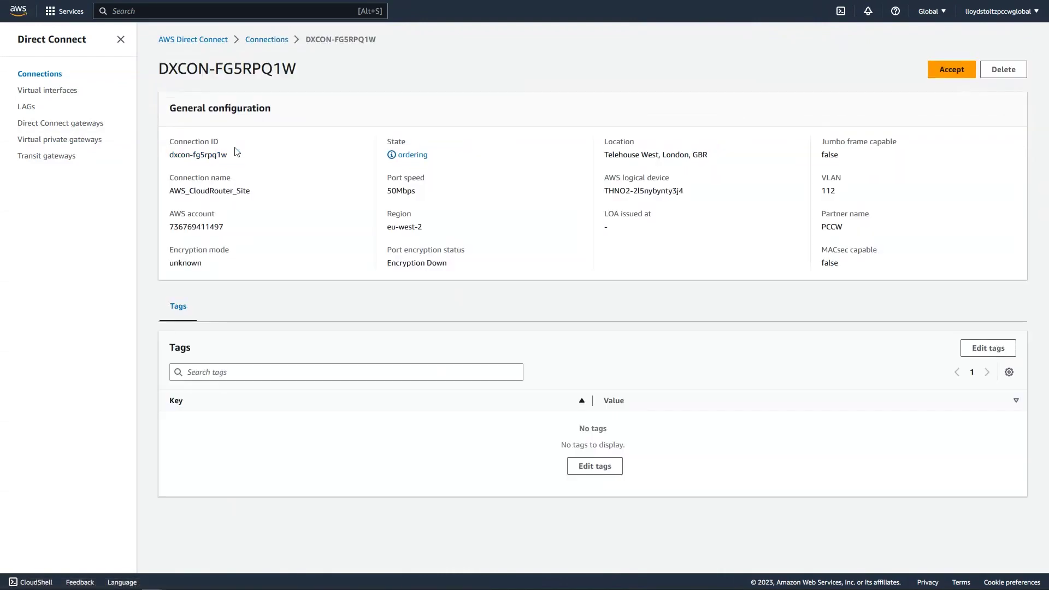
{"action": "left_click", "coordinate": [952, 76]}
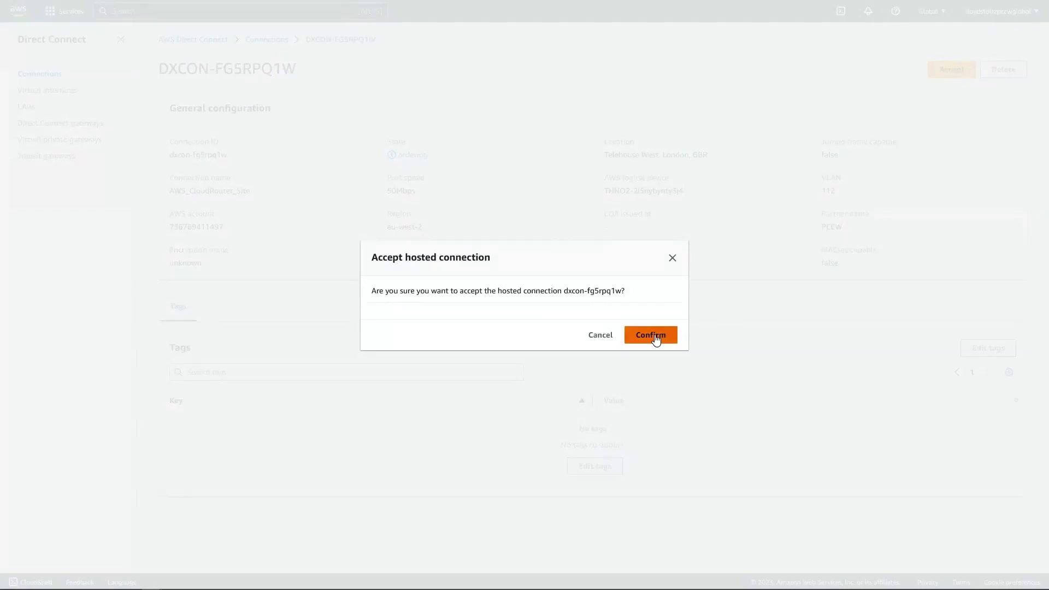
{"action": "left_click", "coordinate": [655, 337]}
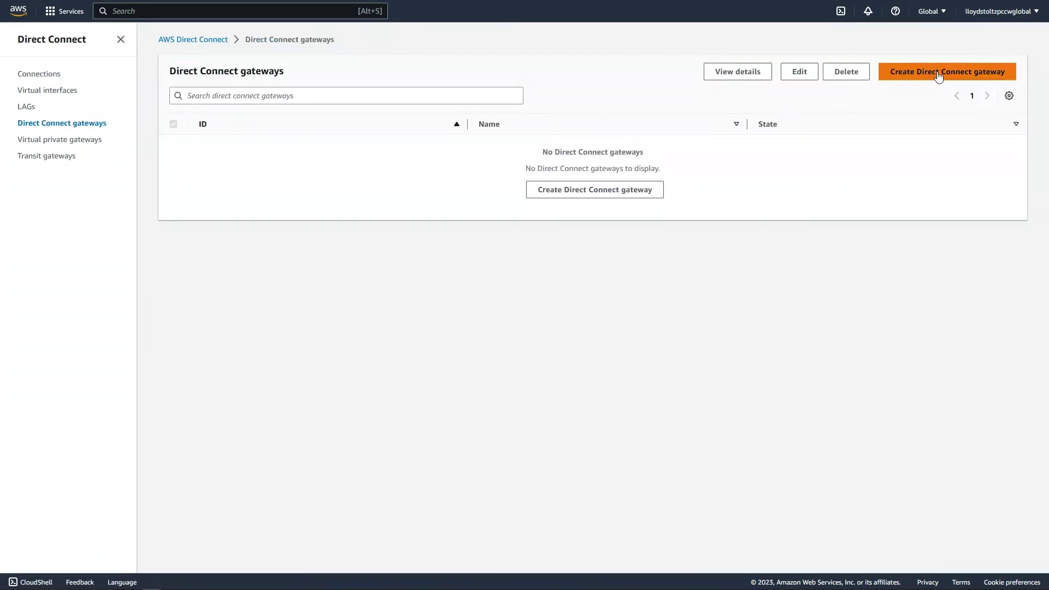
Create Direct Connect gateway 'CloudRouter AWS Demo' with ASN 65500, then reopen the connection.
{"action": "left_click", "coordinate": [937, 76]}
{"action": "left_click", "coordinate": [347, 189]}
{"action": "type", "text": "CloudRouter AWS Demo"}
{"action": "key", "text": "Tab"}
{"action": "type", "text": "65500"}
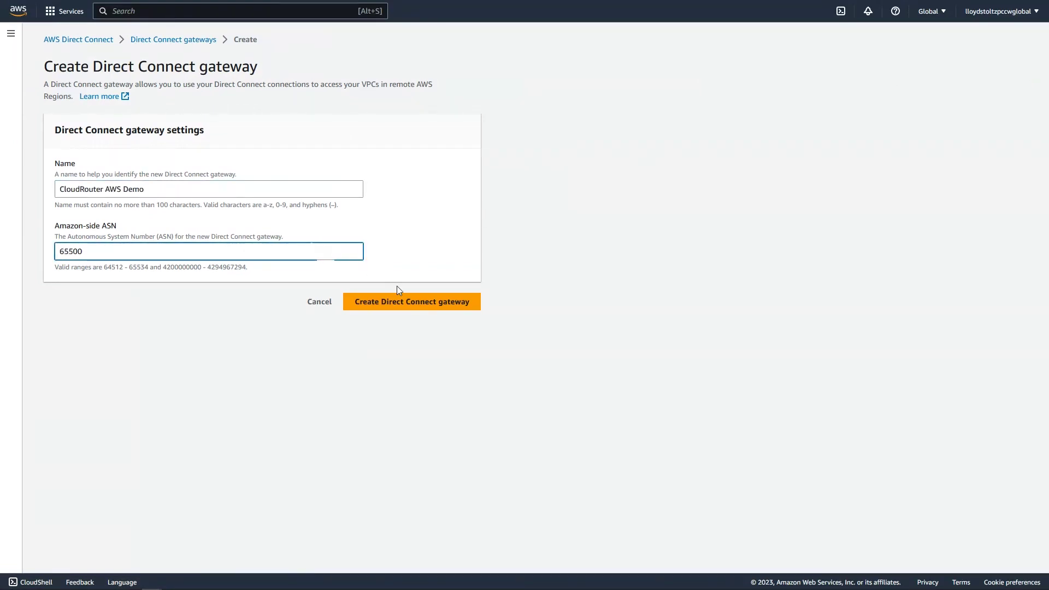
{"action": "left_click", "coordinate": [414, 305]}
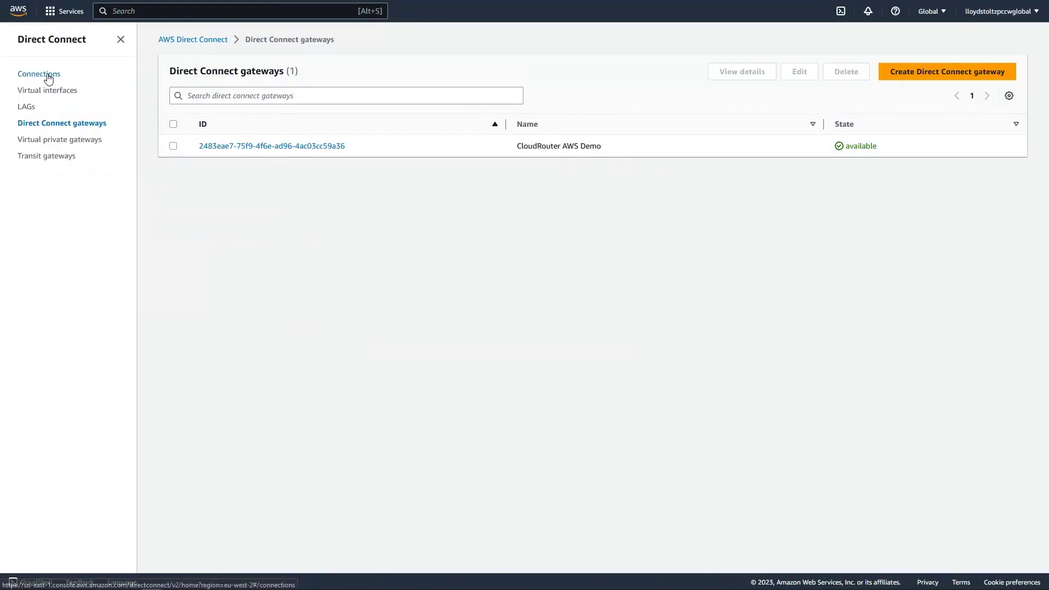
{"action": "left_click", "coordinate": [48, 77]}
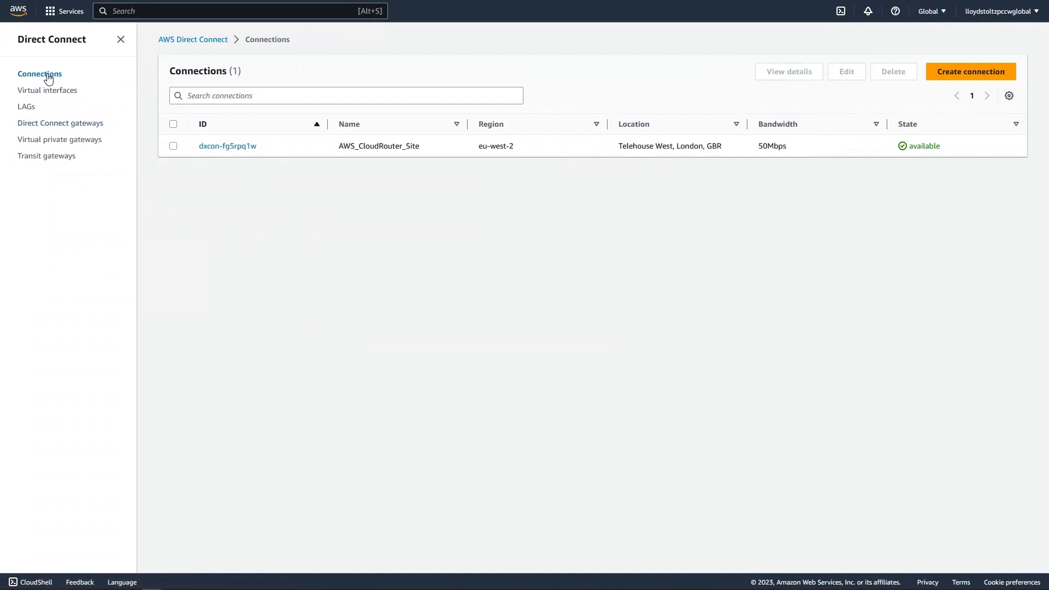
{"action": "left_click", "coordinate": [224, 146]}
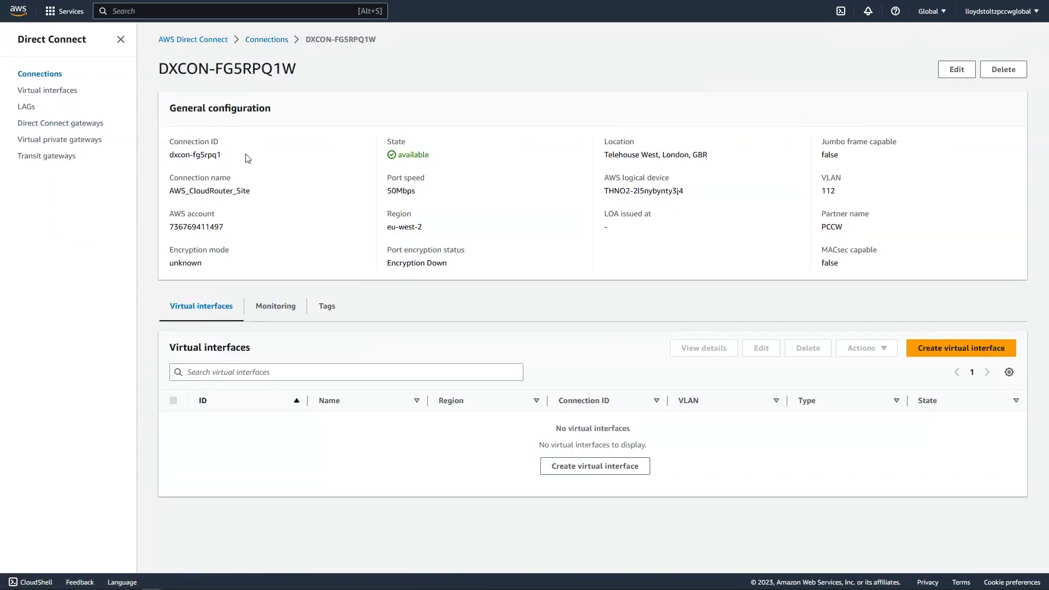
Name the VIF 'AWS CloudRouter Demo VIF', attach the CloudRouter AWS Demo gateway, set BGP ASN 3491.
{"action": "left_click", "coordinate": [968, 355]}
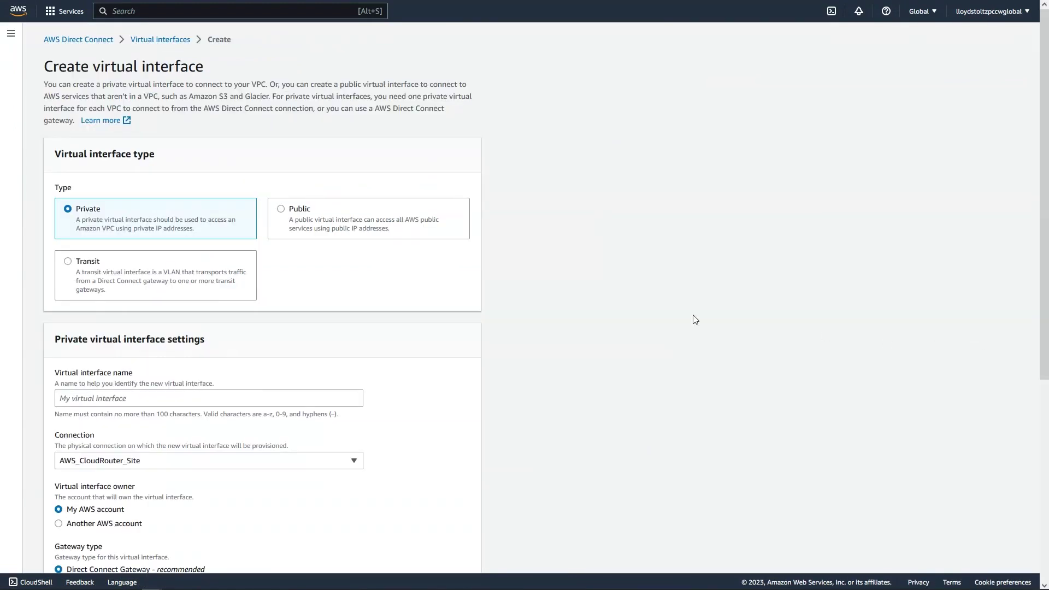
{"action": "scroll", "coordinate": [520, 300], "scroll_direction": "down", "scroll_amount": 2}
{"action": "scroll", "coordinate": [520, 300], "scroll_direction": "down", "scroll_amount": 5}
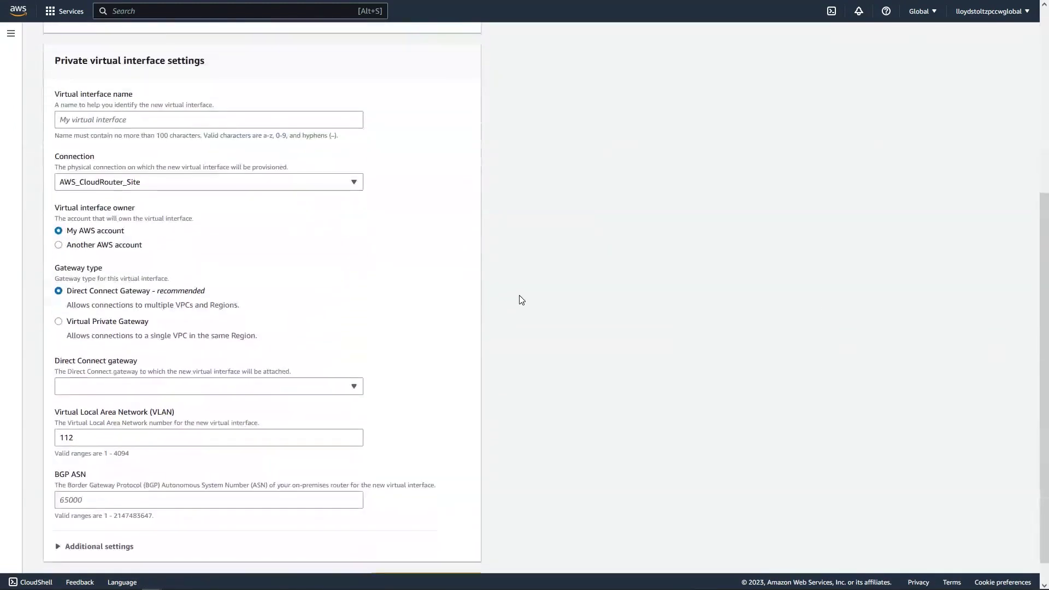
{"action": "left_click", "coordinate": [346, 121]}
{"action": "type", "text": "AWS CloudRouter Demo VIF"}
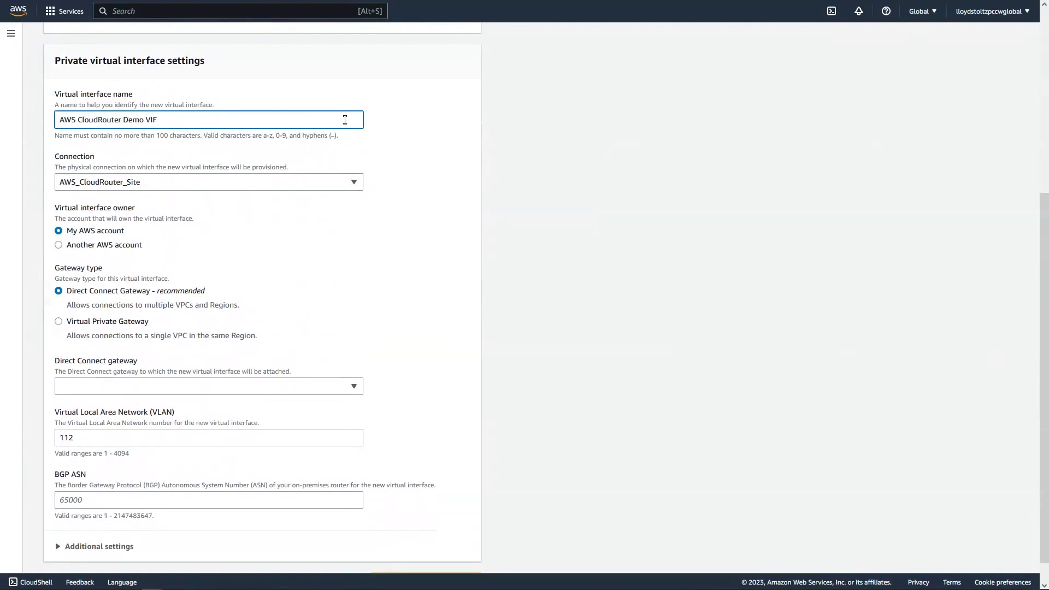
{"action": "scroll", "coordinate": [449, 235], "scroll_direction": "down", "scroll_amount": 1}
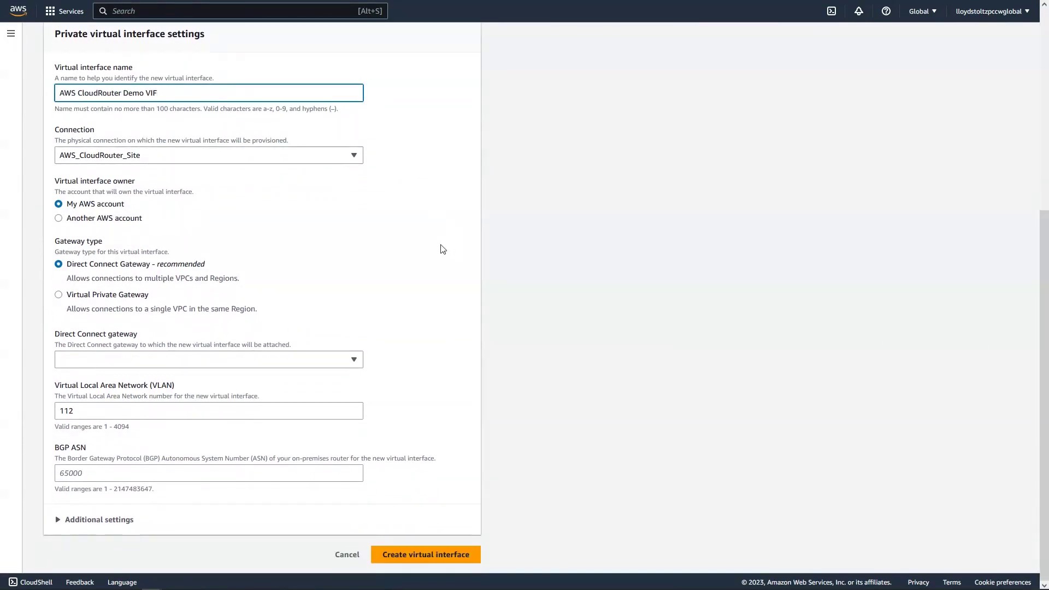
{"action": "left_click", "coordinate": [359, 362]}
{"action": "left_click", "coordinate": [344, 403]}
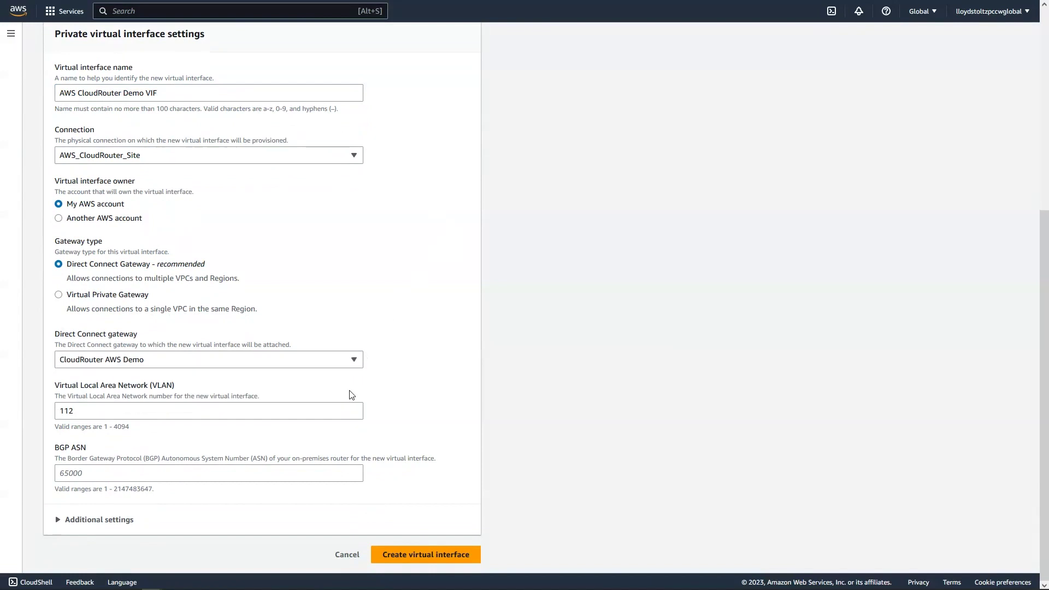
{"action": "left_click", "coordinate": [318, 474]}
{"action": "type", "text": "3491"}
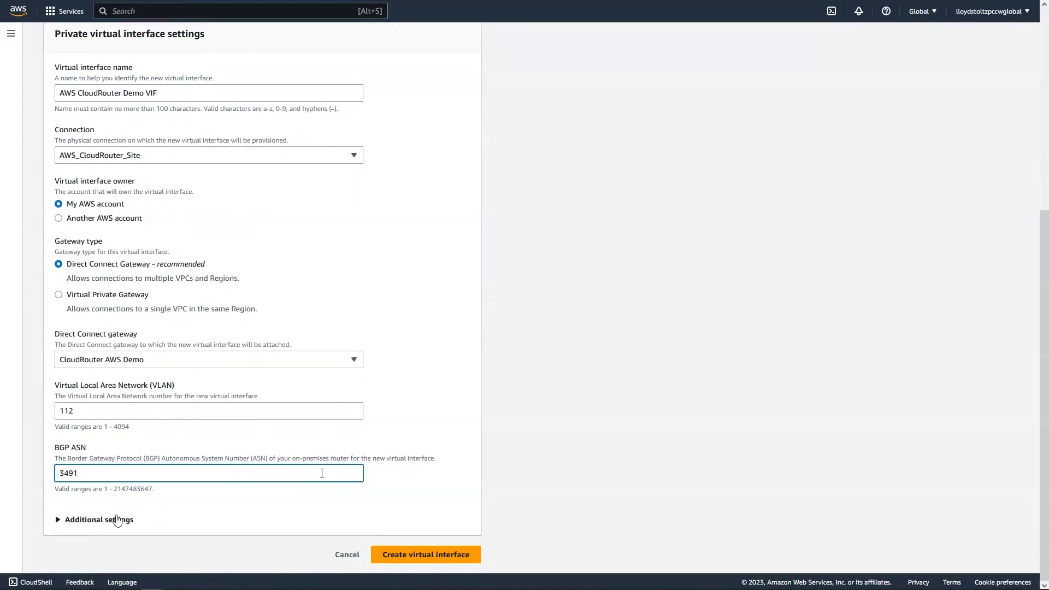
Set peer IPs 10.53.208.1/30 and 10.53.208.2/30 and paste the BGP authentication key.
{"action": "left_click", "coordinate": [116, 520]}
{"action": "scroll", "coordinate": [540, 473], "scroll_direction": "down", "scroll_amount": 4}
{"action": "scroll", "coordinate": [534, 464], "scroll_direction": "down", "scroll_amount": 3}
{"action": "left_click", "coordinate": [343, 244]}
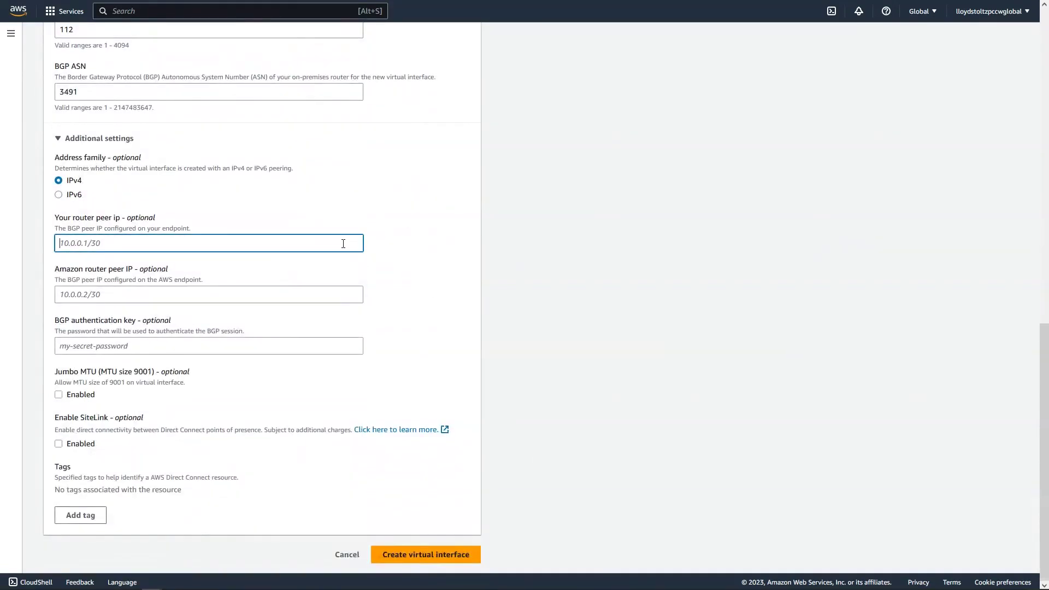
{"action": "type", "text": "10.53.208.1/30"}
{"action": "left_click", "coordinate": [333, 296]}
{"action": "type", "text": "10.53.208.2/30"}
{"action": "left_click", "coordinate": [331, 346]}
{"action": "key", "text": "ctrl+v"}
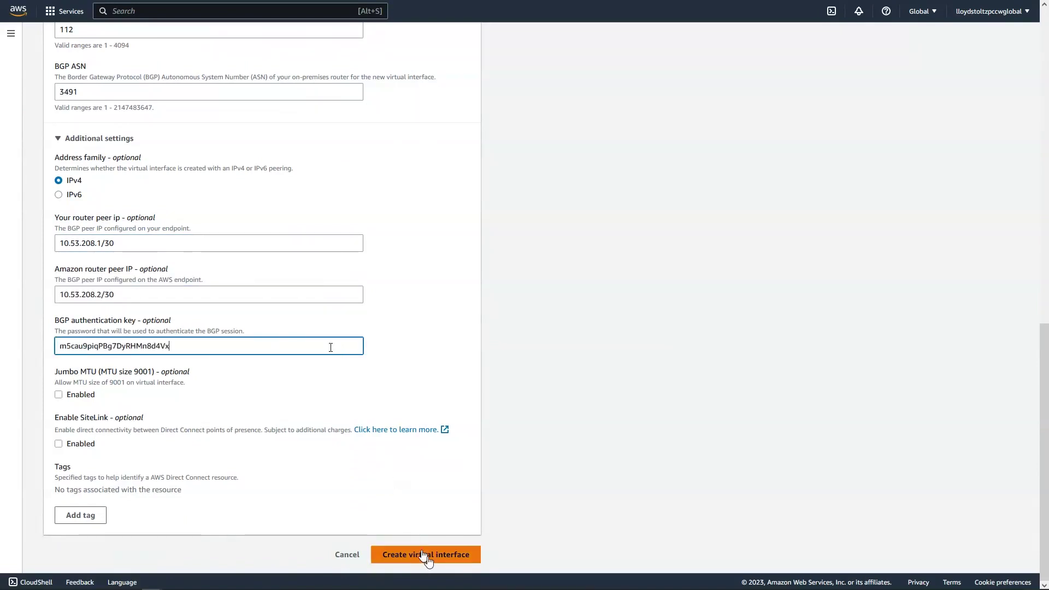
Submit the private virtual interface 'AWS CloudRouter Demo VIF' for creation.
{"action": "left_click", "coordinate": [427, 556]}
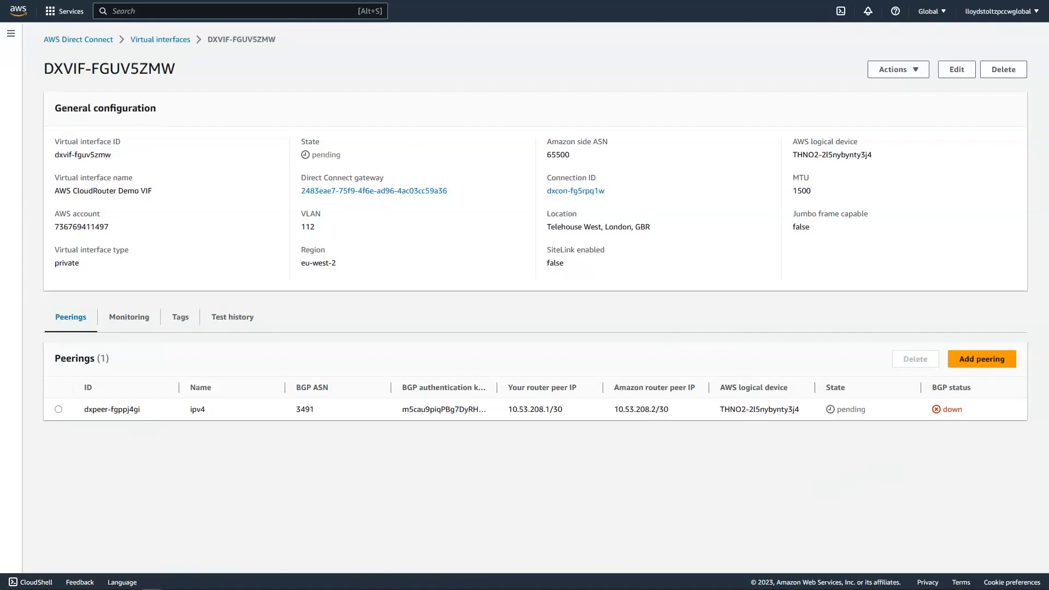